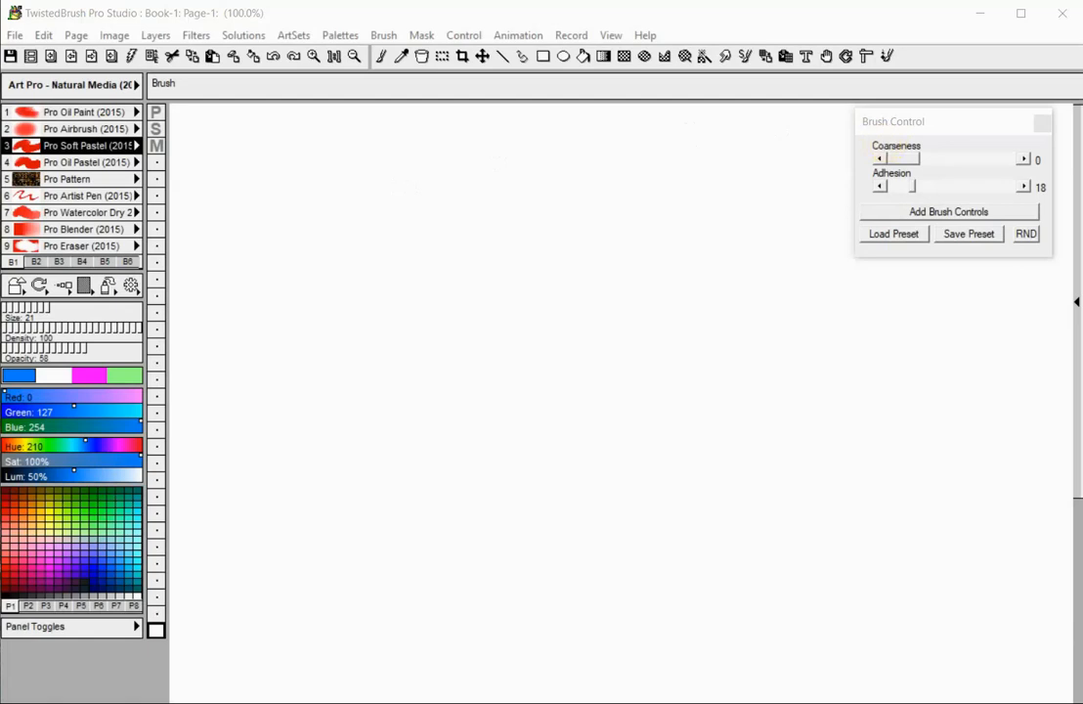
Switch to the Pro Pattern brush, choose the Blue stone material pattern, and paint a short stroke on the upper canvas
click(105, 113)
click(105, 128)
click(98, 144)
click(98, 181)
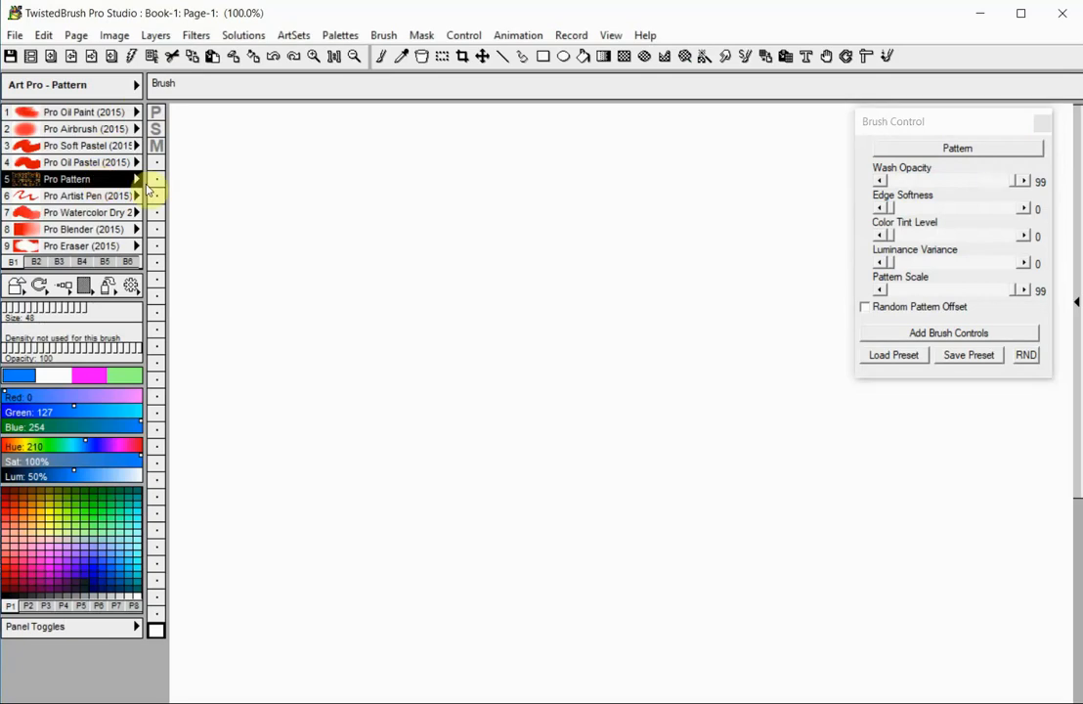
click(912, 152)
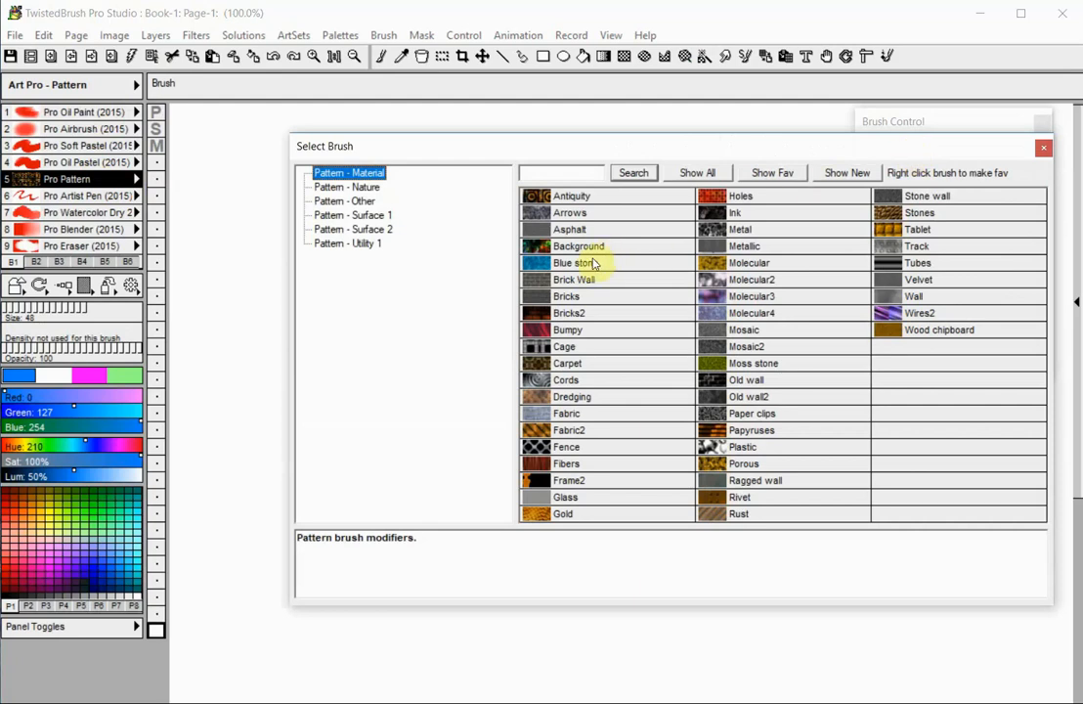
click(593, 264)
drag(435, 256, 569, 246)
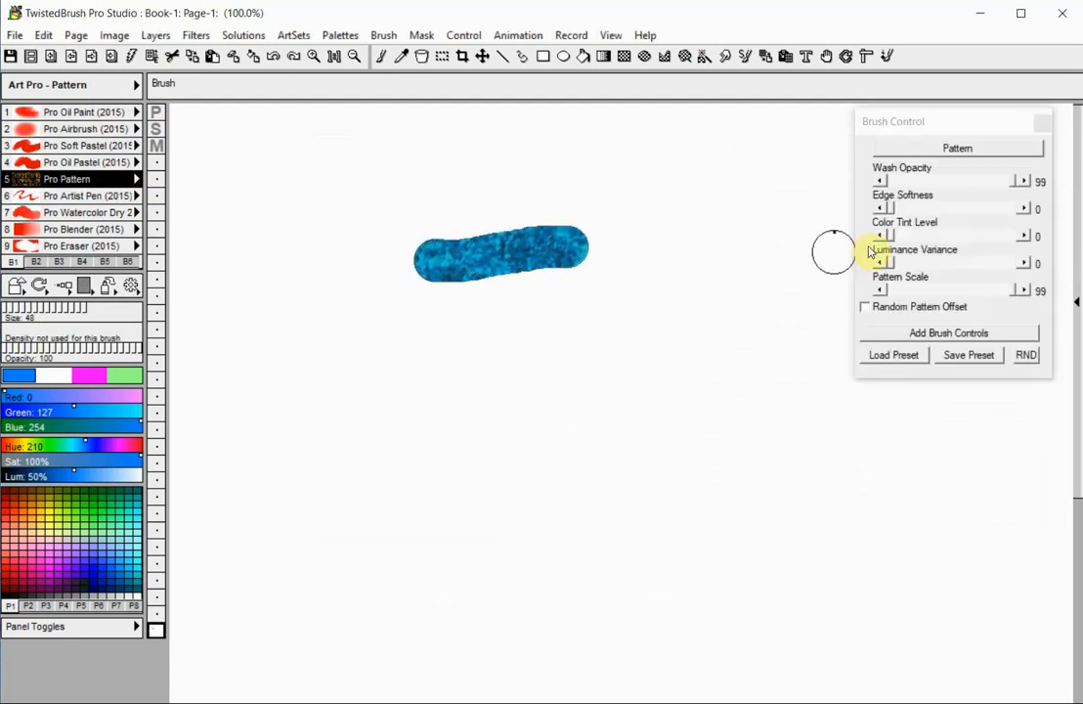
Paint a stroke with Edge Softness at 26 and Color Tint Level at 62, and enable Random Pattern Offset
mouse_move(893, 208)
mouse_down()
mouse_move(926, 209)
mouse_move(926, 238)
mouse_move(967, 236)
mouse_up()
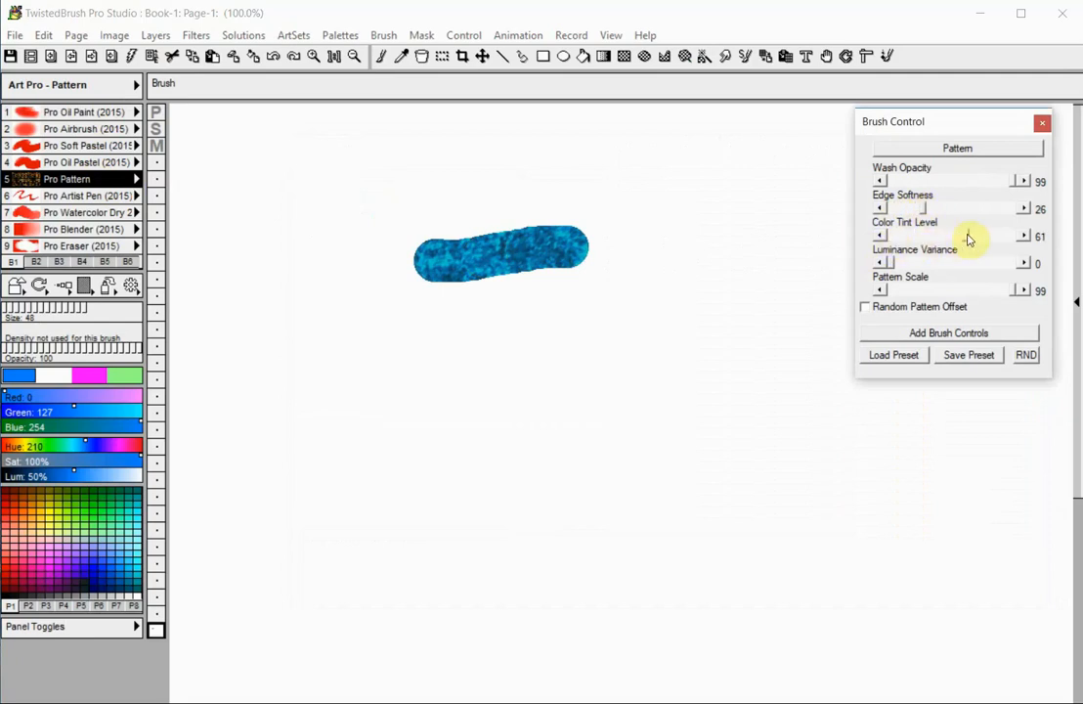
drag(515, 321, 640, 313)
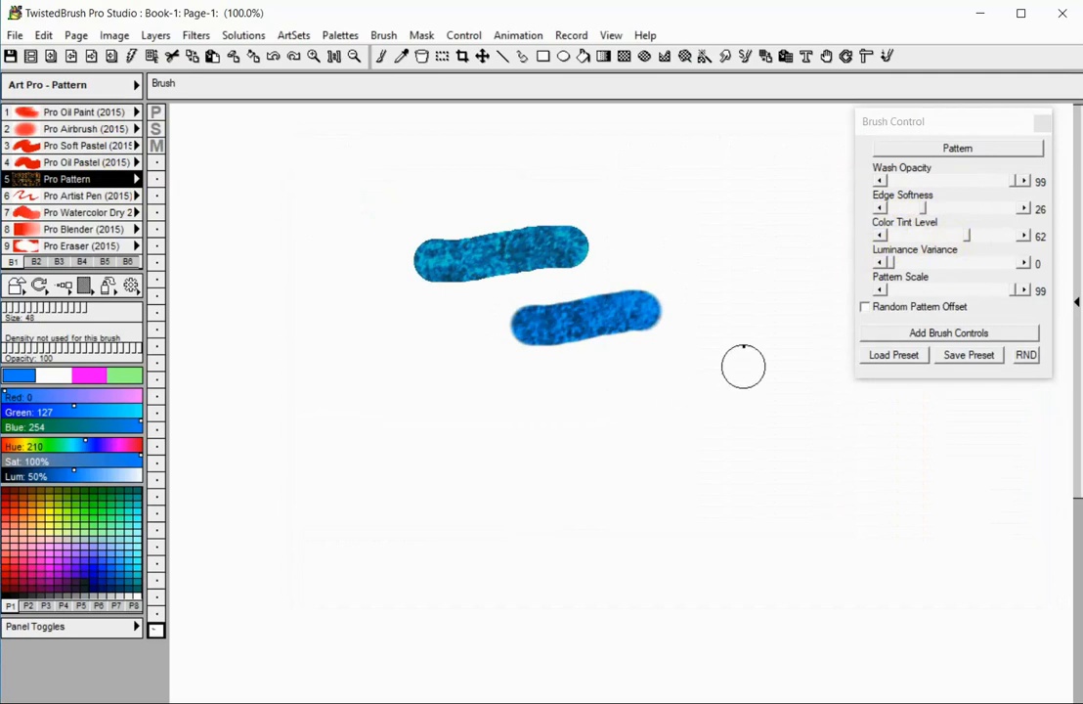
click(866, 308)
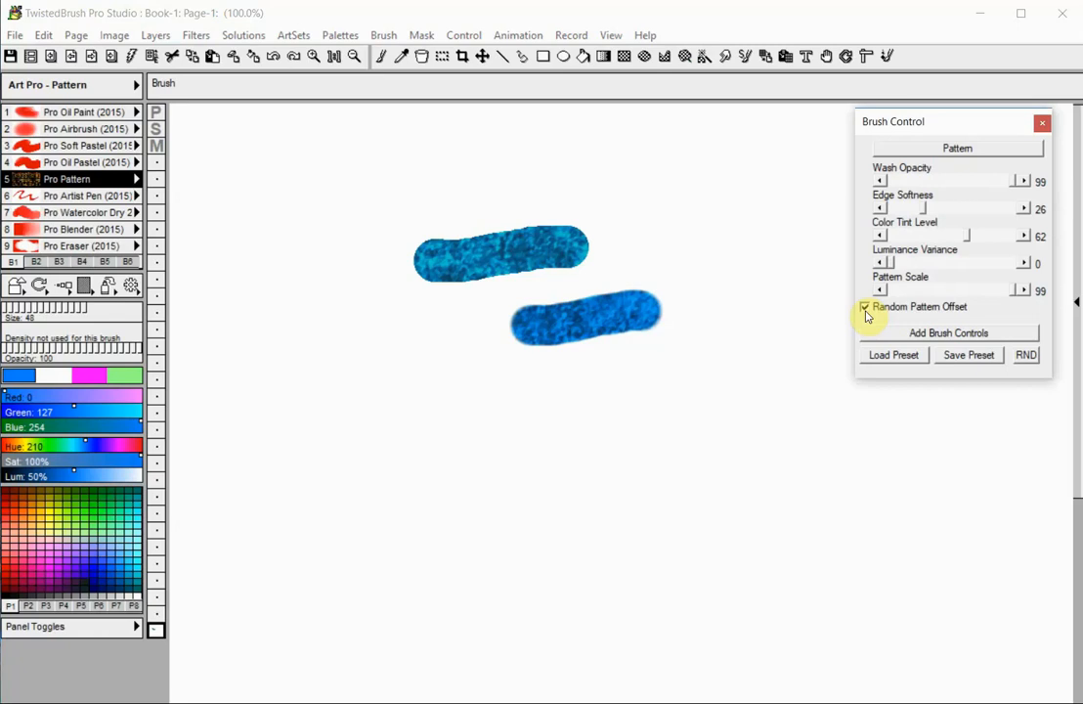
Add the 3D Effect control to the brush and paint one stroke with it at 0 and another at 42
click(919, 337)
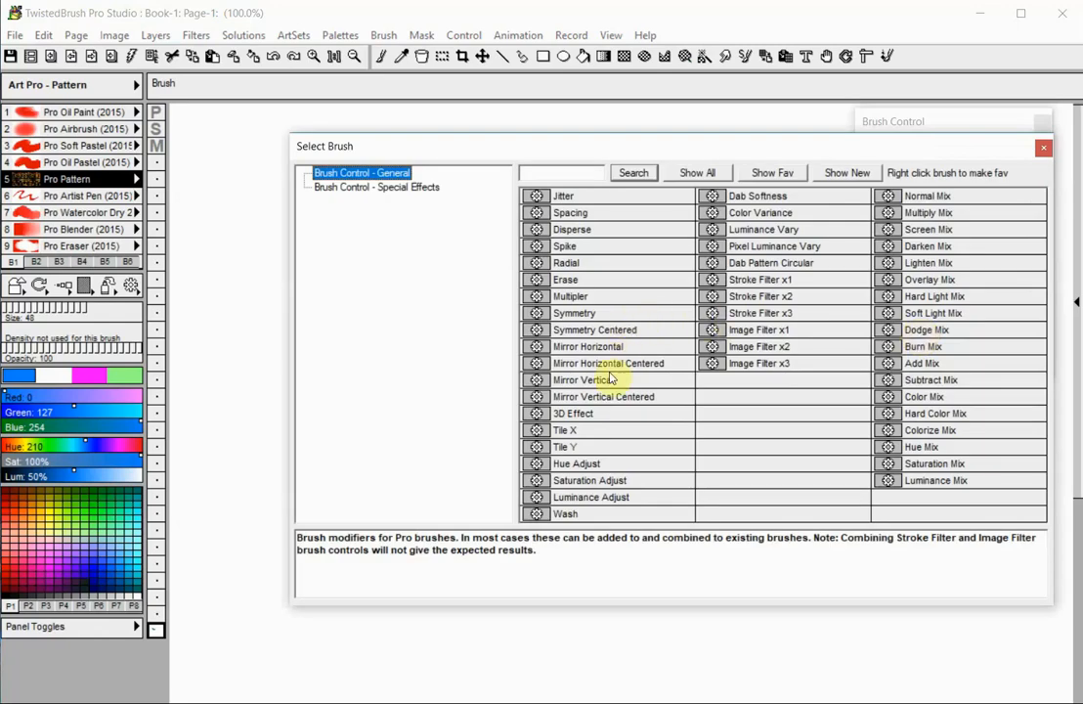
click(537, 413)
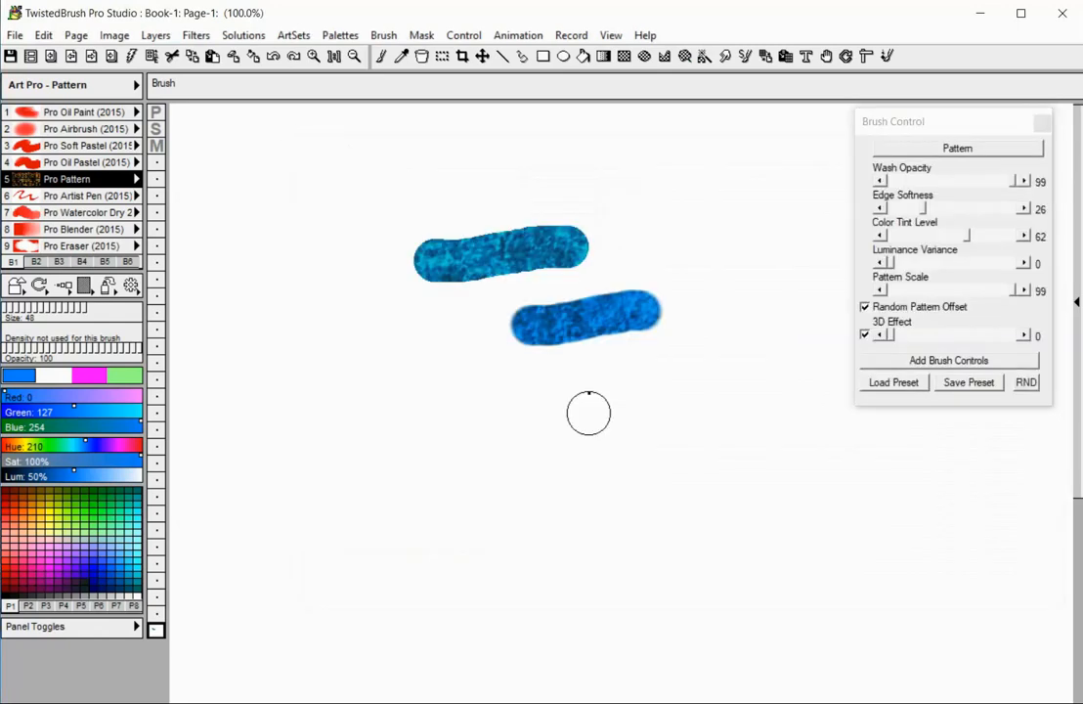
drag(589, 413, 722, 381)
drag(890, 336, 945, 335)
drag(623, 476, 766, 452)
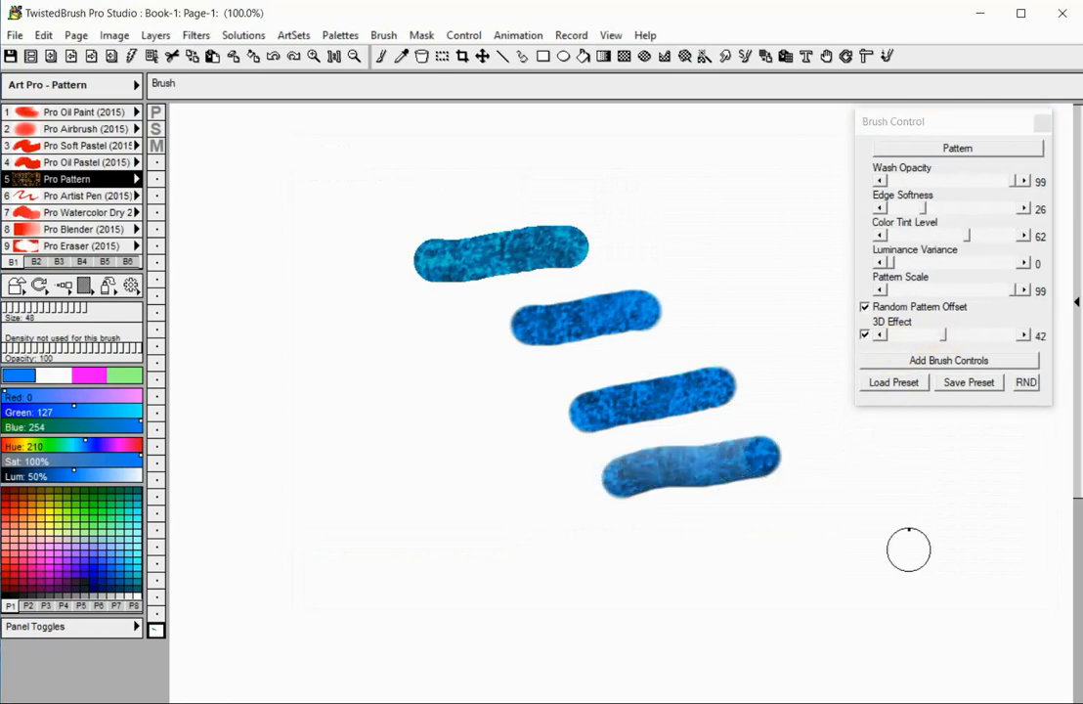
Randomize the pattern brush's control values five times, painting a separate test stroke after each randomization
click(1026, 382)
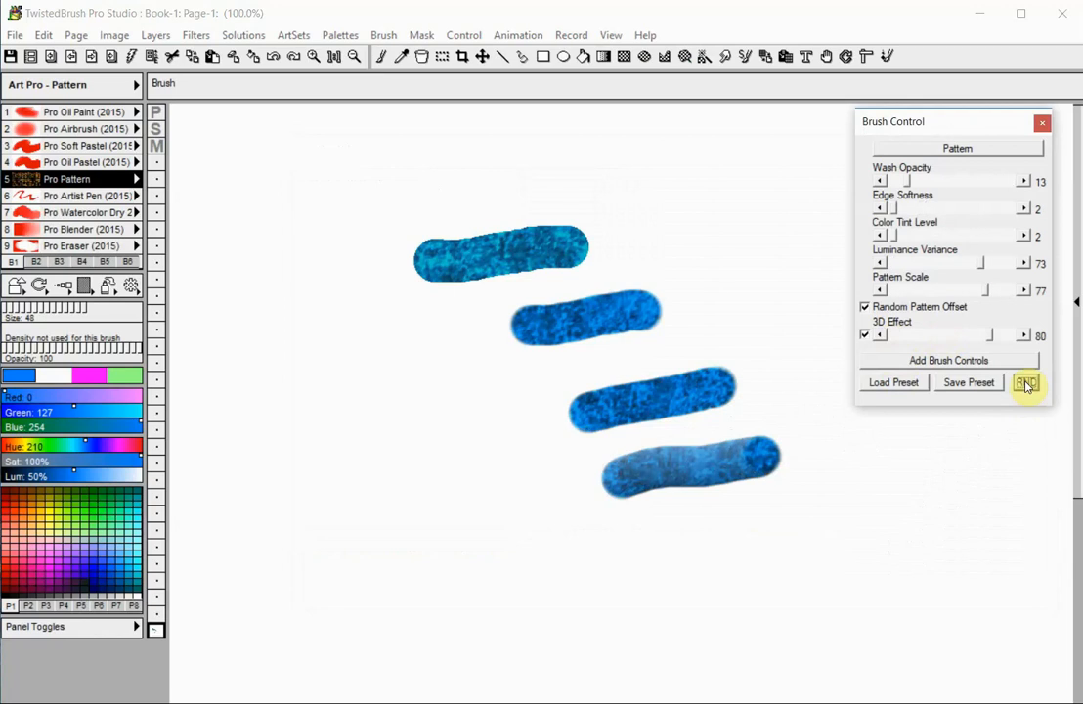
drag(368, 448, 459, 411)
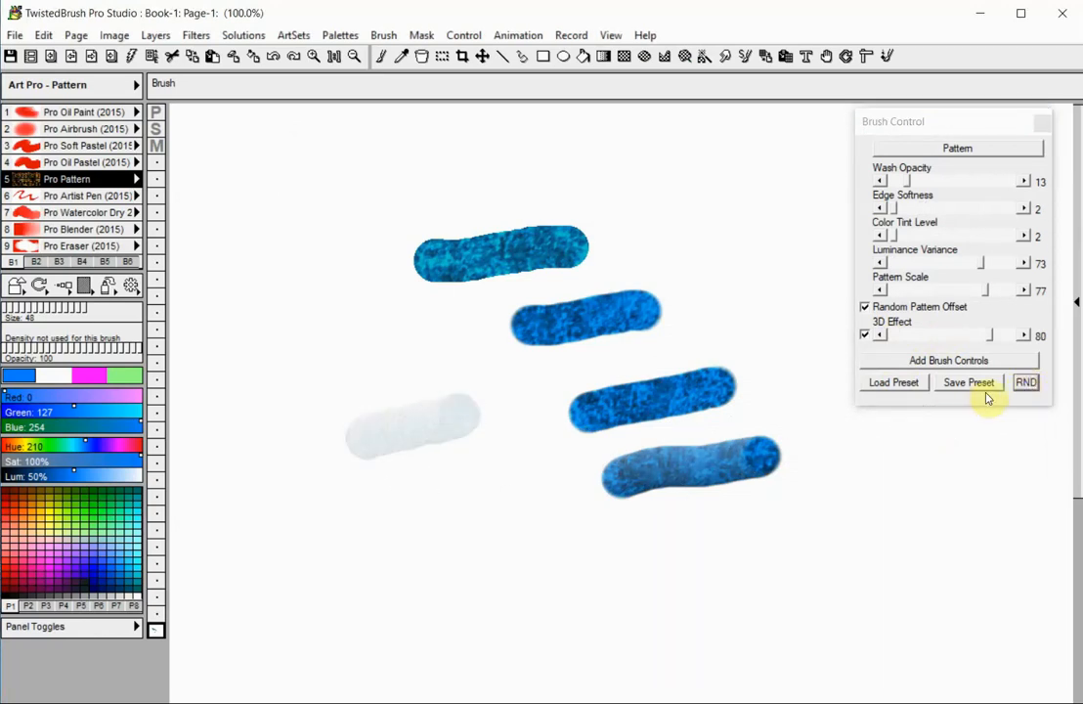
click(1026, 384)
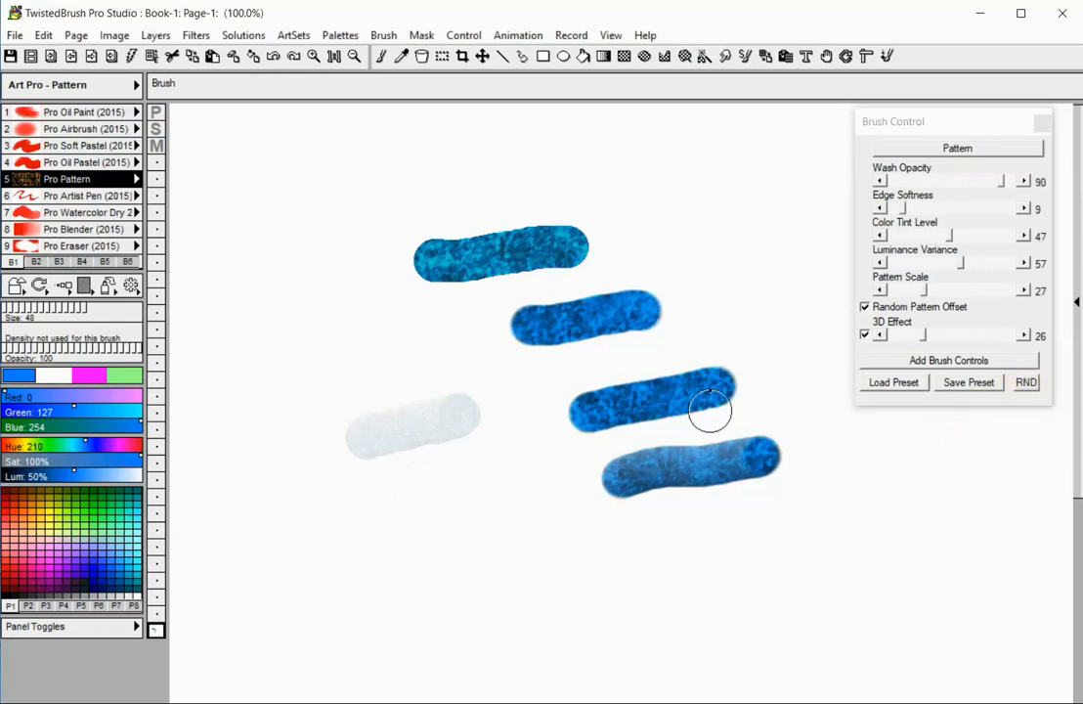
drag(360, 511, 498, 483)
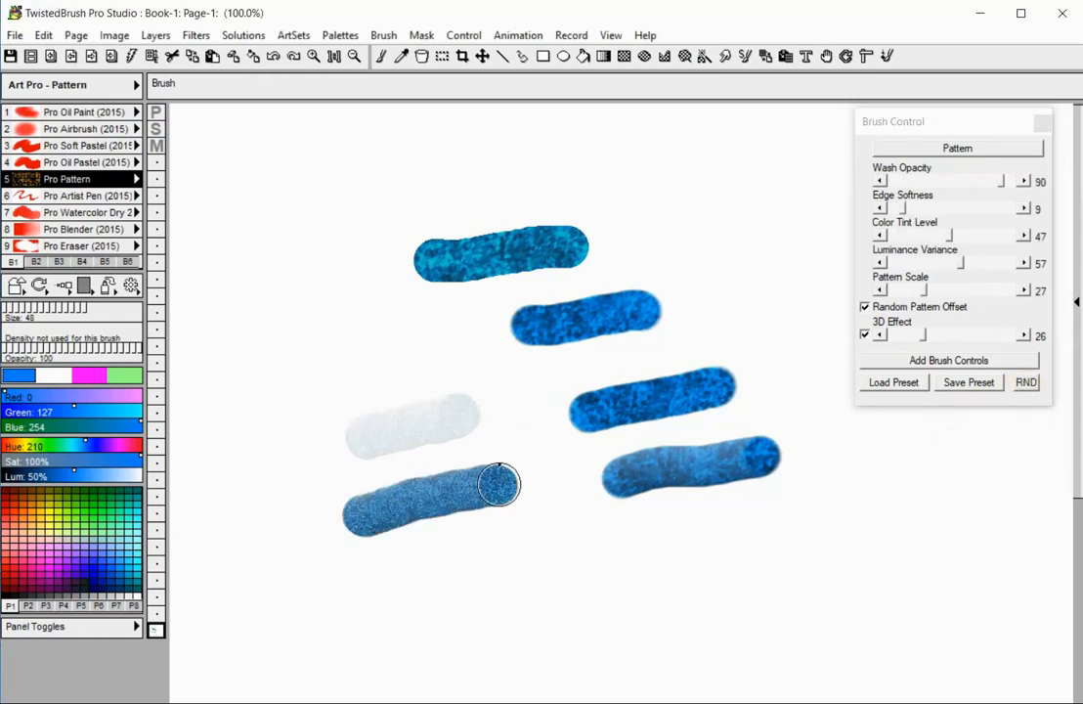
click(1028, 387)
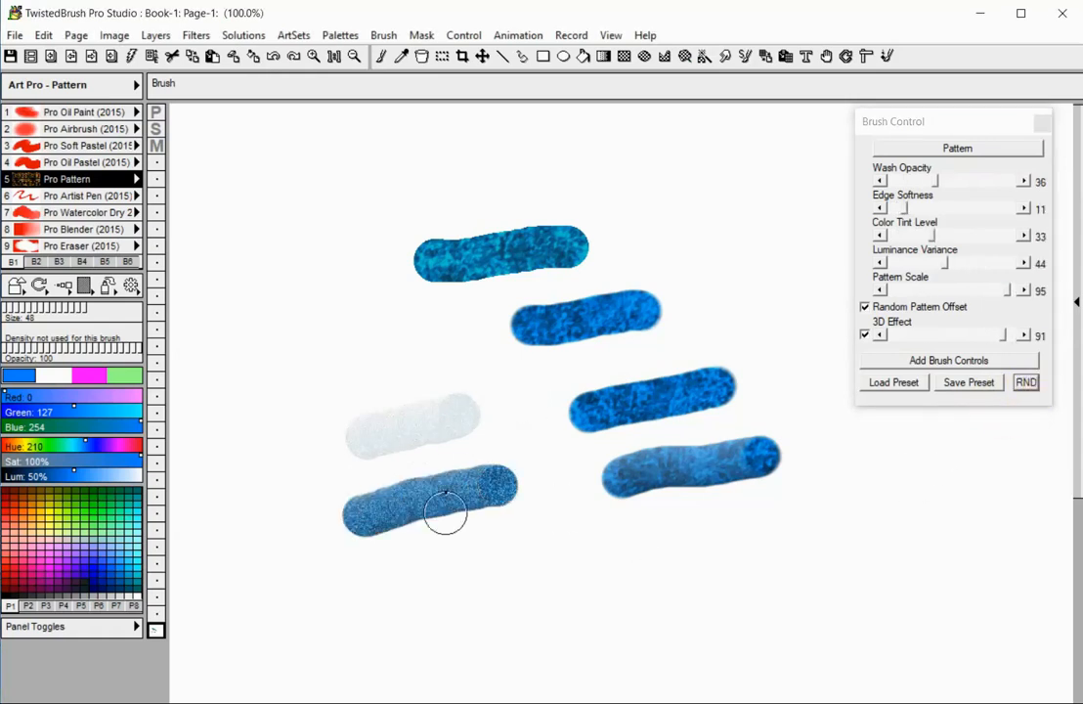
drag(396, 579, 574, 553)
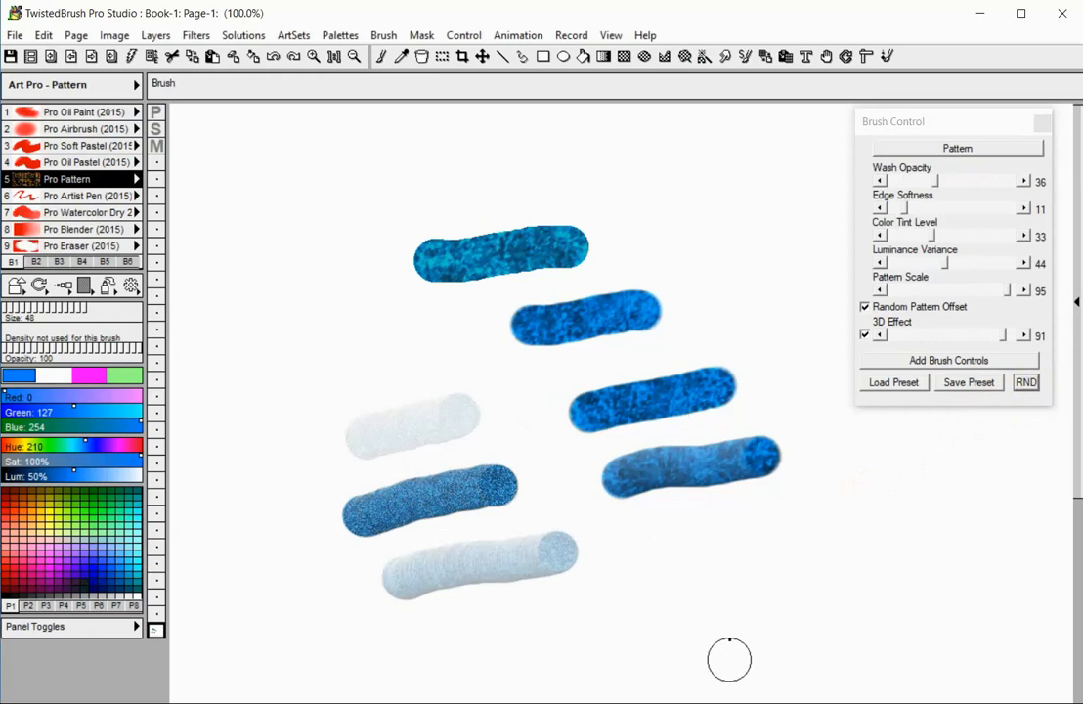
click(1026, 383)
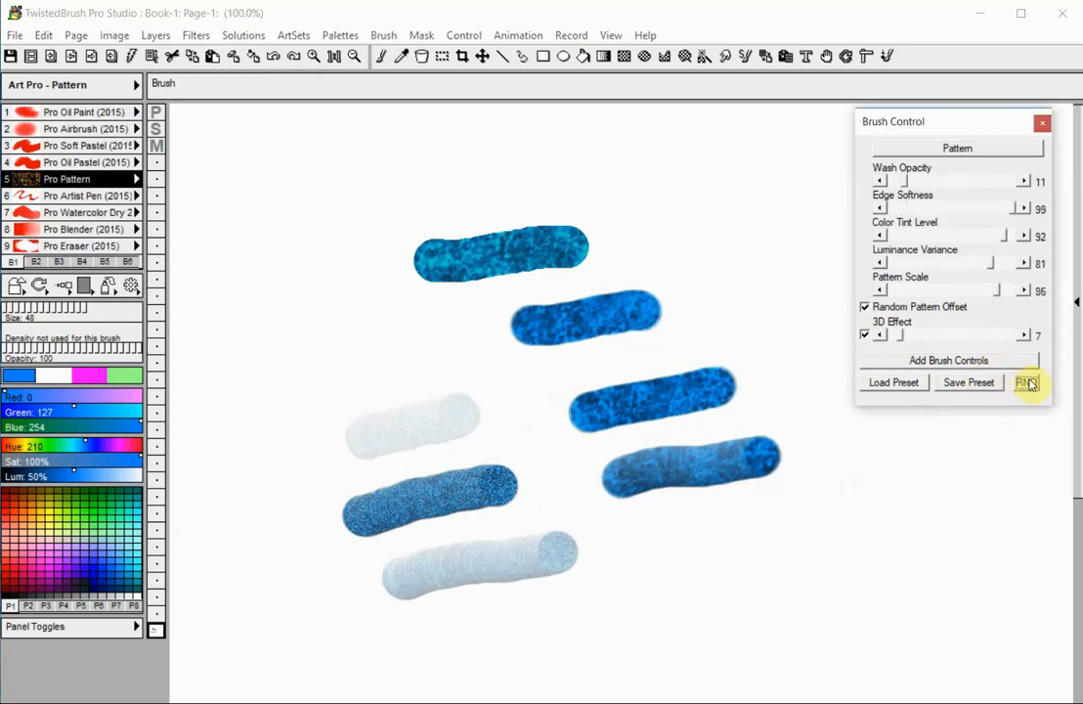
drag(649, 539, 803, 533)
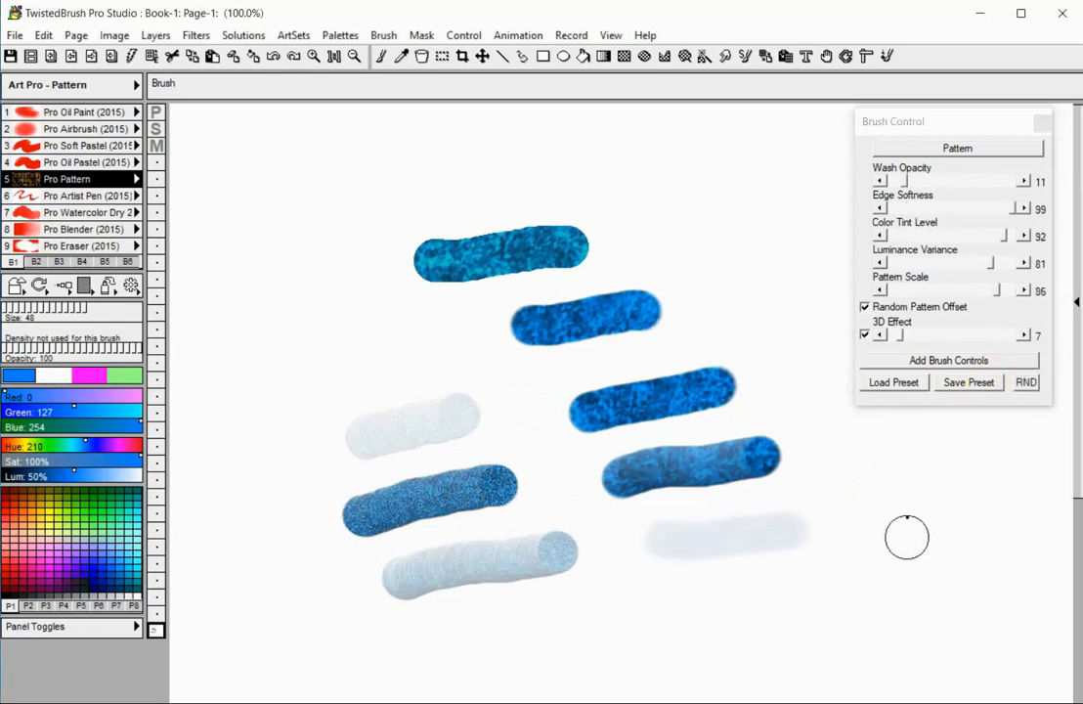
click(1026, 382)
drag(682, 620, 815, 599)
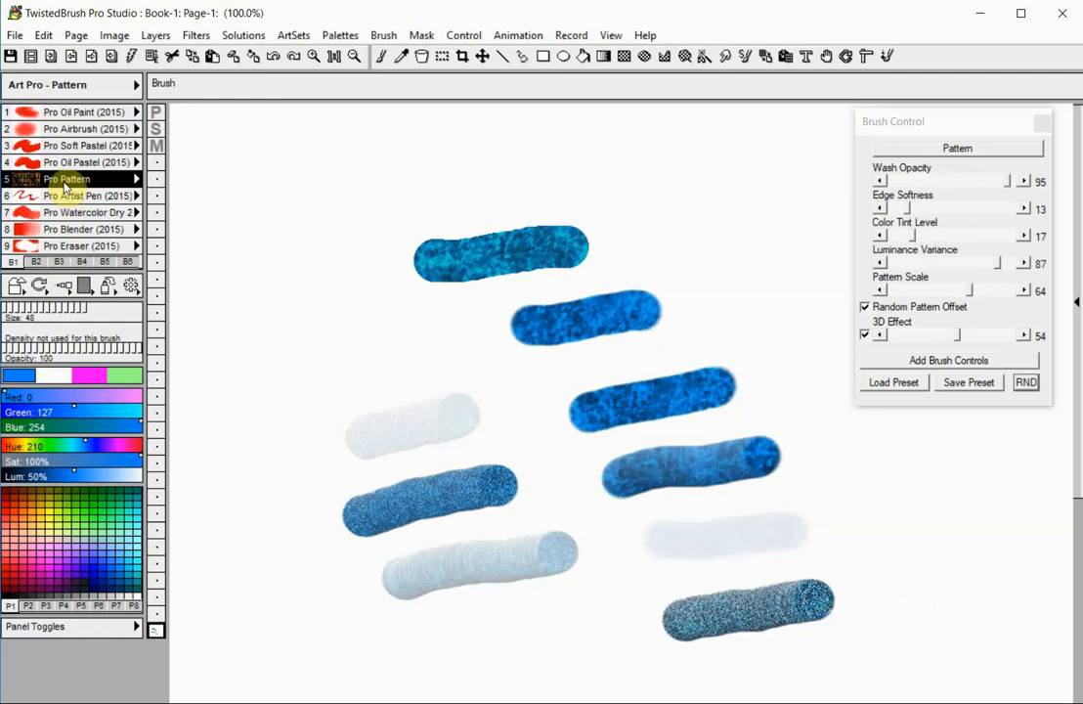
Paint a stroke with the Pro Watercolor Dry 2 brush, and another just below it with the Pro Pattern brush
click(76, 212)
drag(199, 245, 272, 248)
click(65, 179)
drag(245, 309, 344, 308)
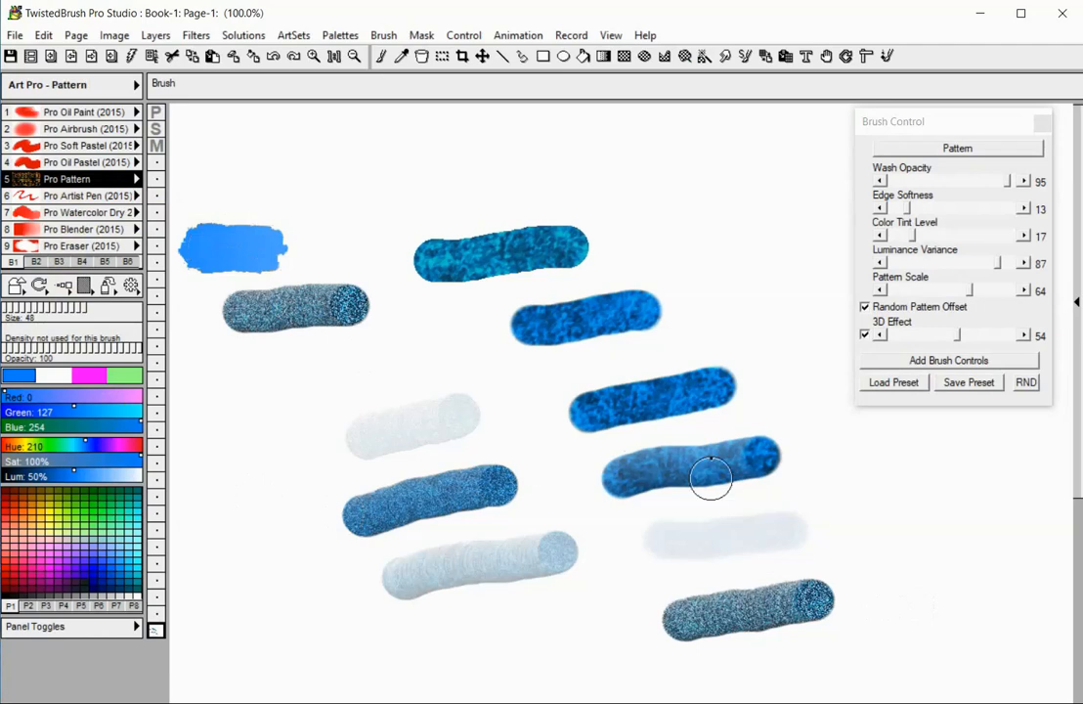
Save the current brush as a preset named Pro Pattern 3 in an empty slot of the Pro Preset - Pro Pattern set
click(968, 384)
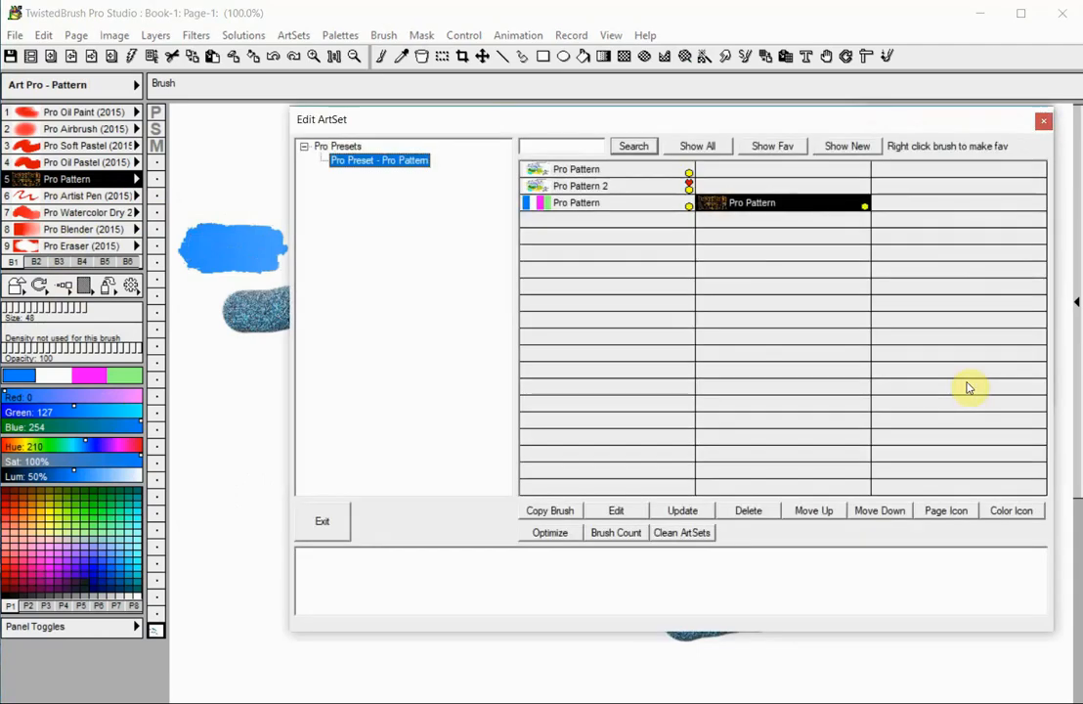
click(645, 281)
click(671, 307)
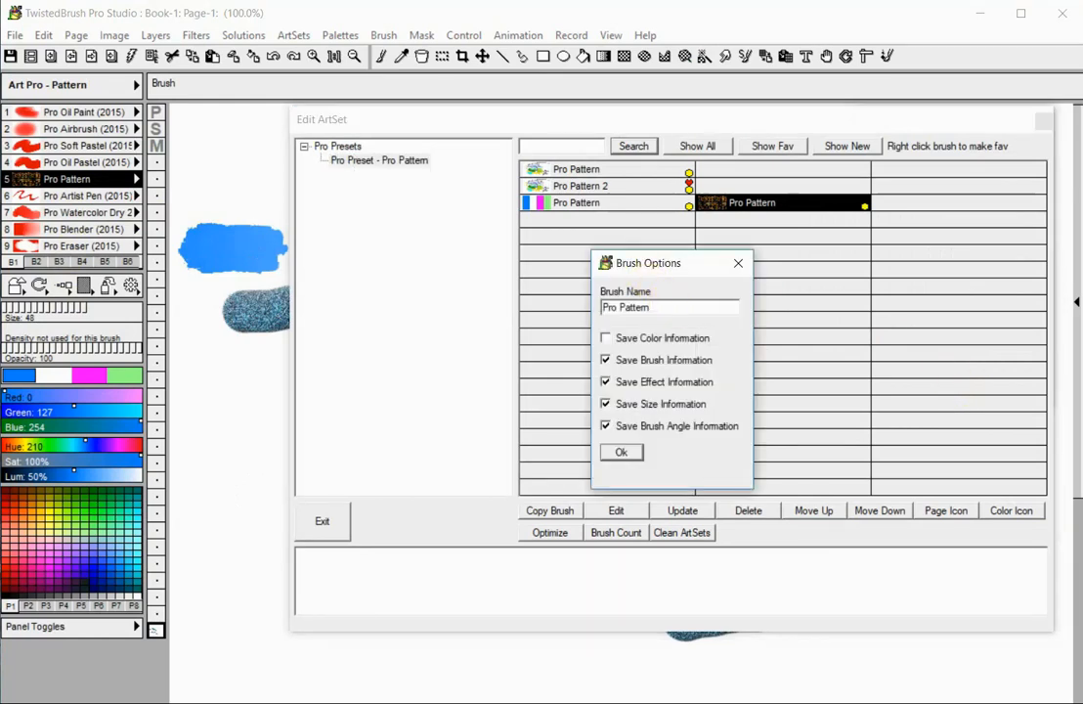
text(3)
click(625, 452)
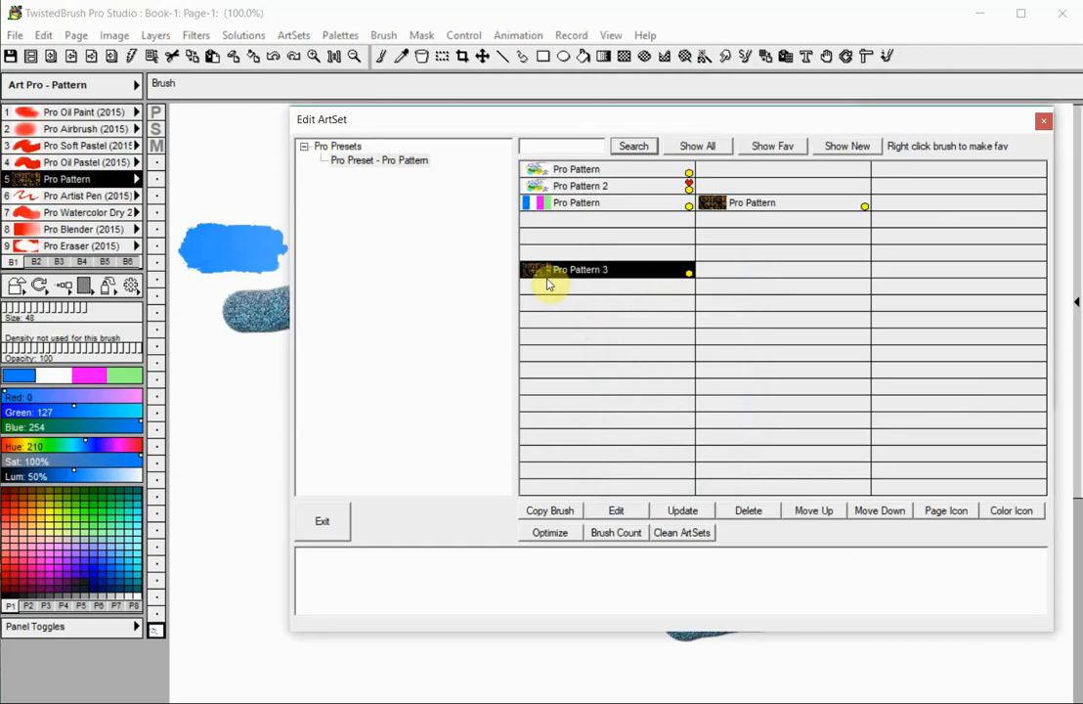
Try a page icon on the Pro Pattern 3 preset, replace it with a color icon, and exit the ArtSet editor
click(954, 514)
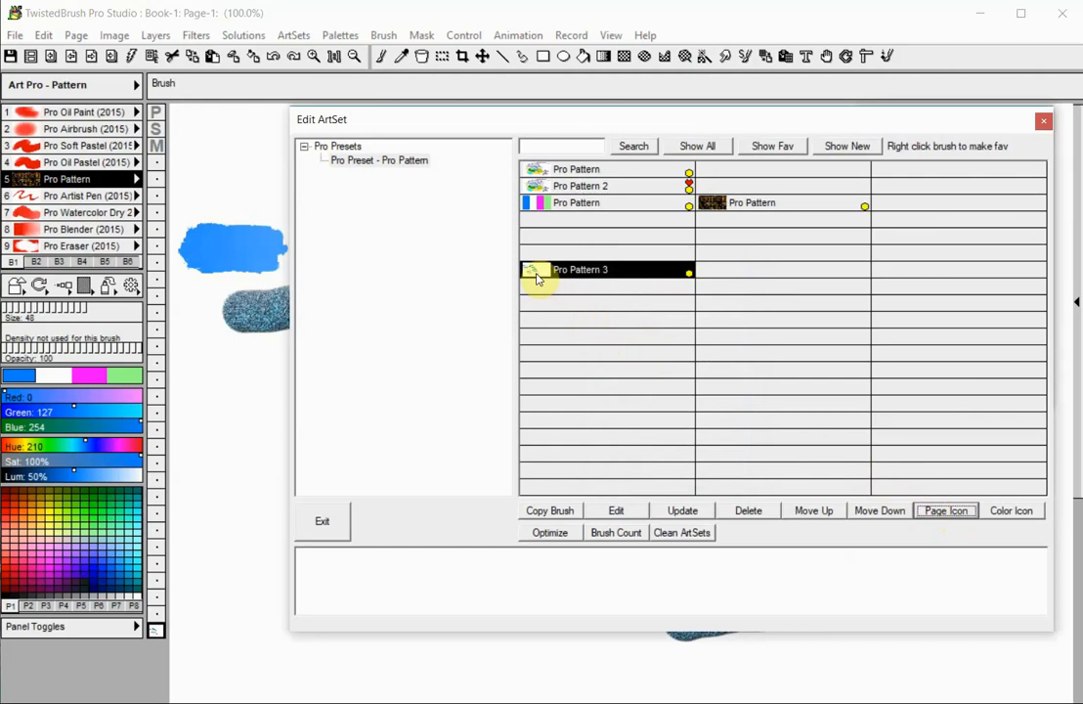
click(1007, 511)
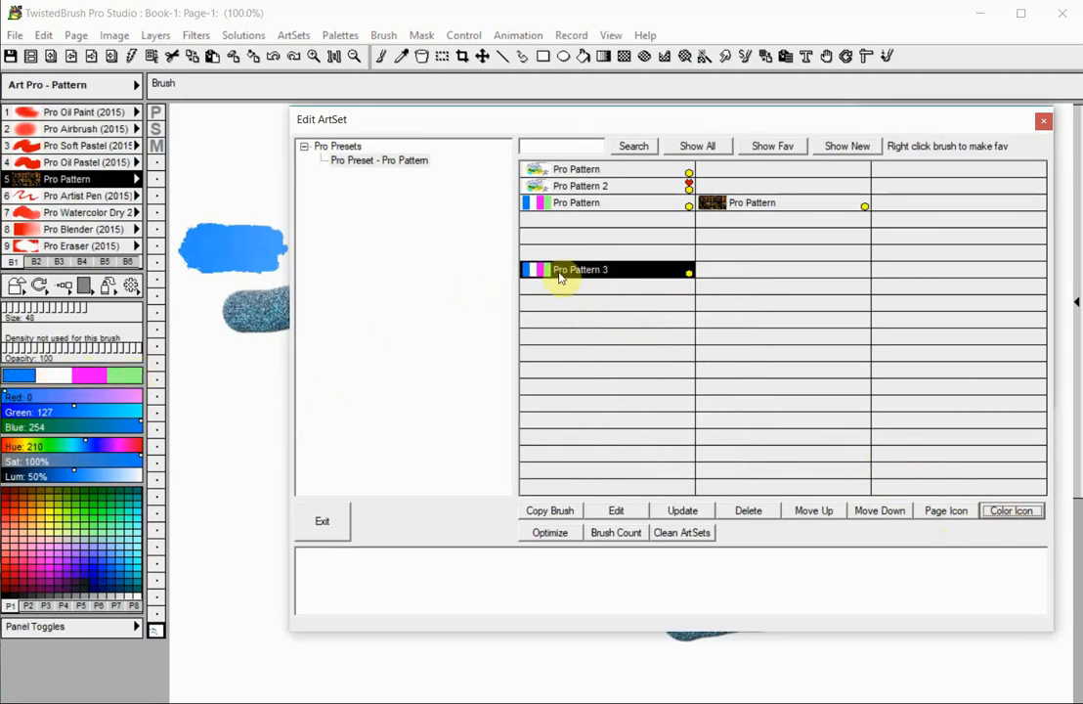
click(1044, 120)
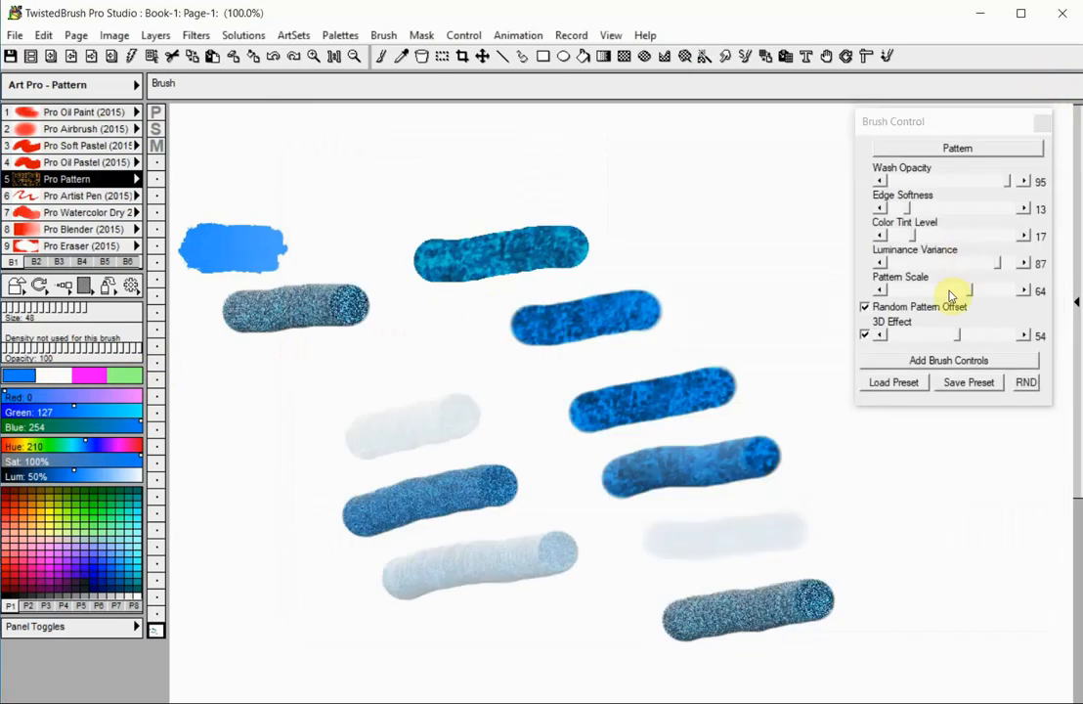
Set Color Tint Level to 60 and Wash Opacity to 26, and paint a test stroke near the canvas's lower right
drag(924, 235, 941, 235)
click(968, 231)
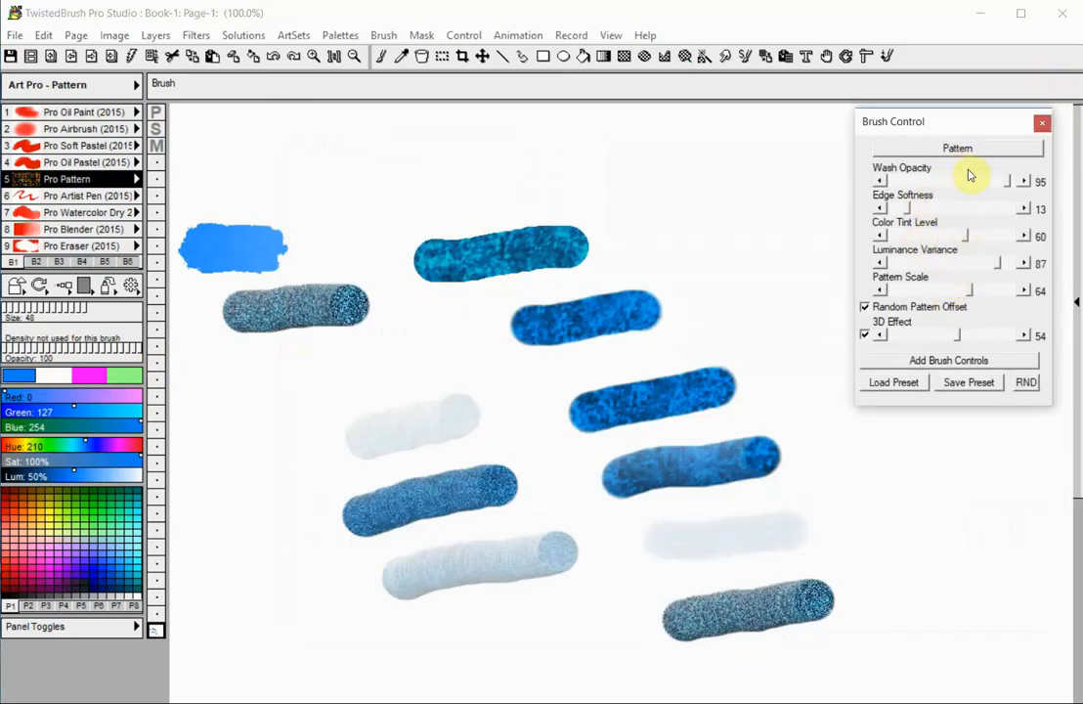
mouse_move(1004, 178)
mouse_down()
mouse_move(948, 179)
mouse_move(935, 213)
mouse_move(927, 189)
mouse_up()
drag(874, 548, 968, 541)
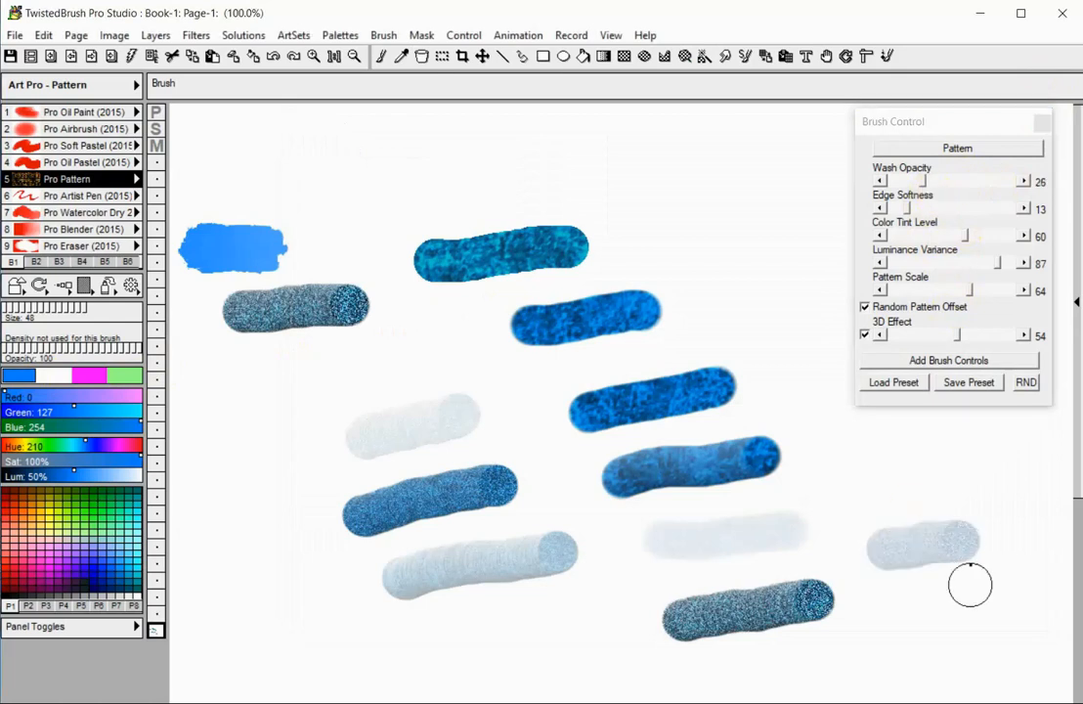
Update the saved Pro Pattern 3 preset with the current brush settings and leave the ArtSet editor
click(966, 385)
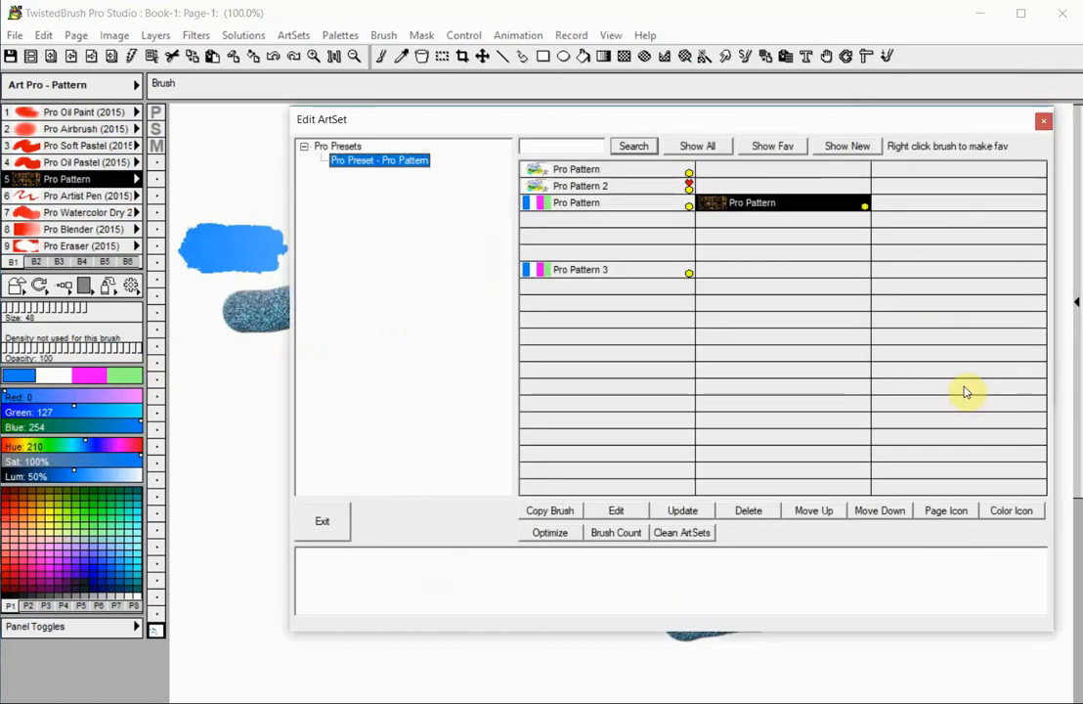
click(637, 277)
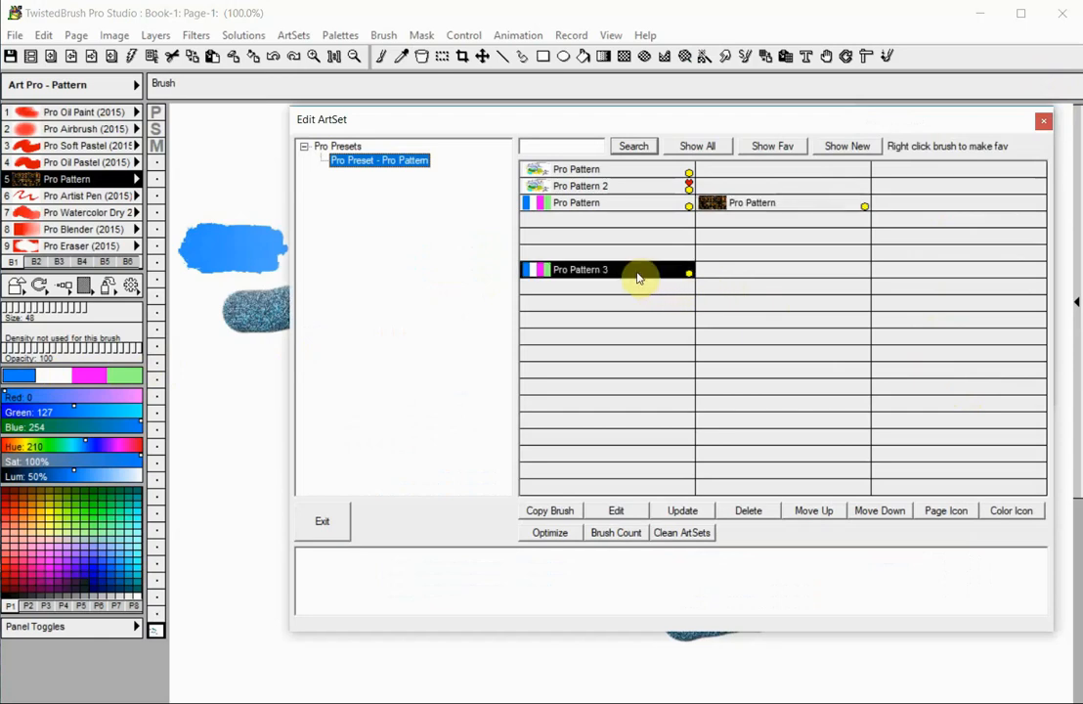
click(683, 510)
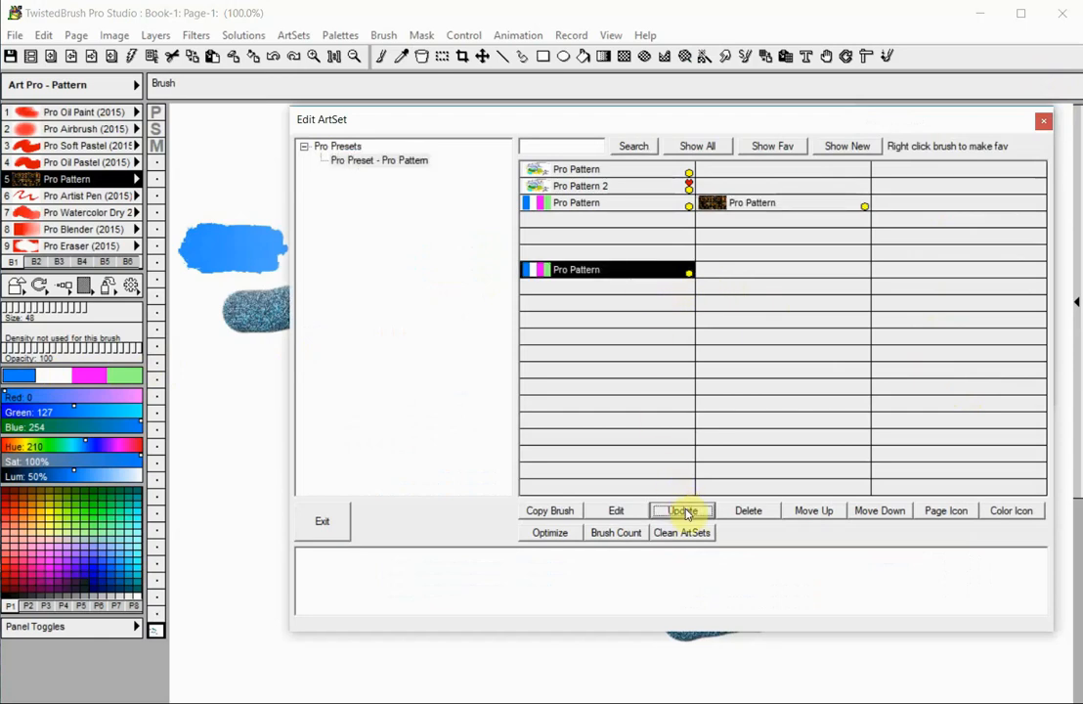
click(1045, 121)
Load the updated Pro Pattern preset with the color icon and paint a short stroke near the blue strokes
click(913, 385)
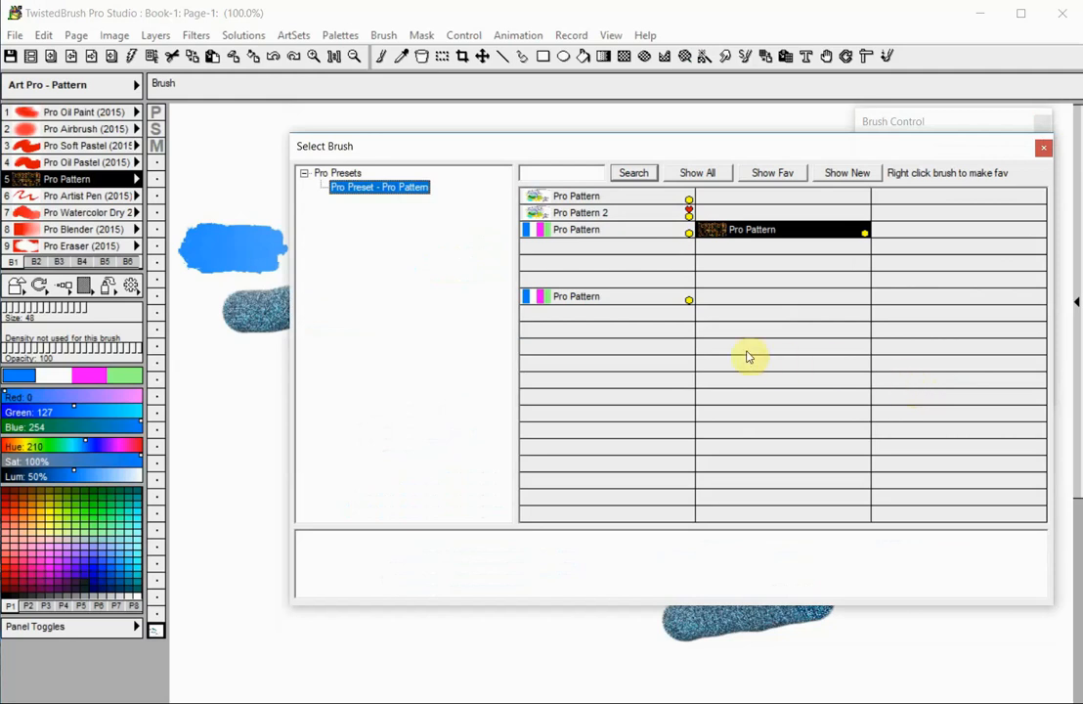
click(633, 298)
drag(630, 292, 707, 254)
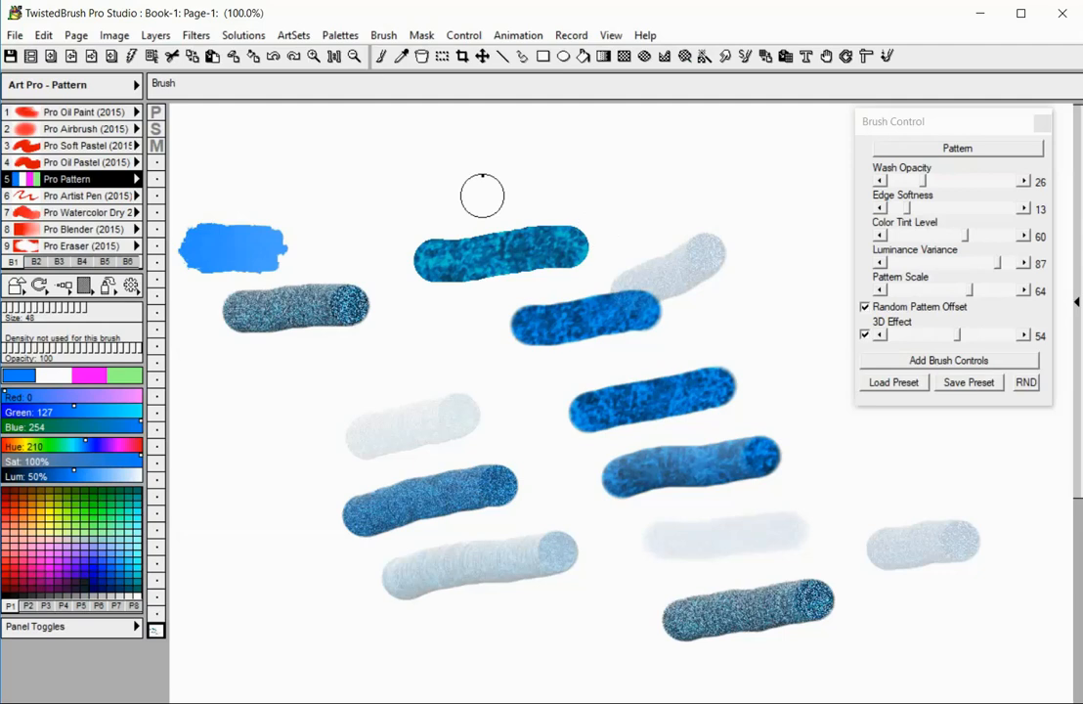
Rename the Pro Pattern brush in shortcut slot 5 to Pro Pattern 4, leaving Save Color Information off
right_click(103, 179)
click(132, 171)
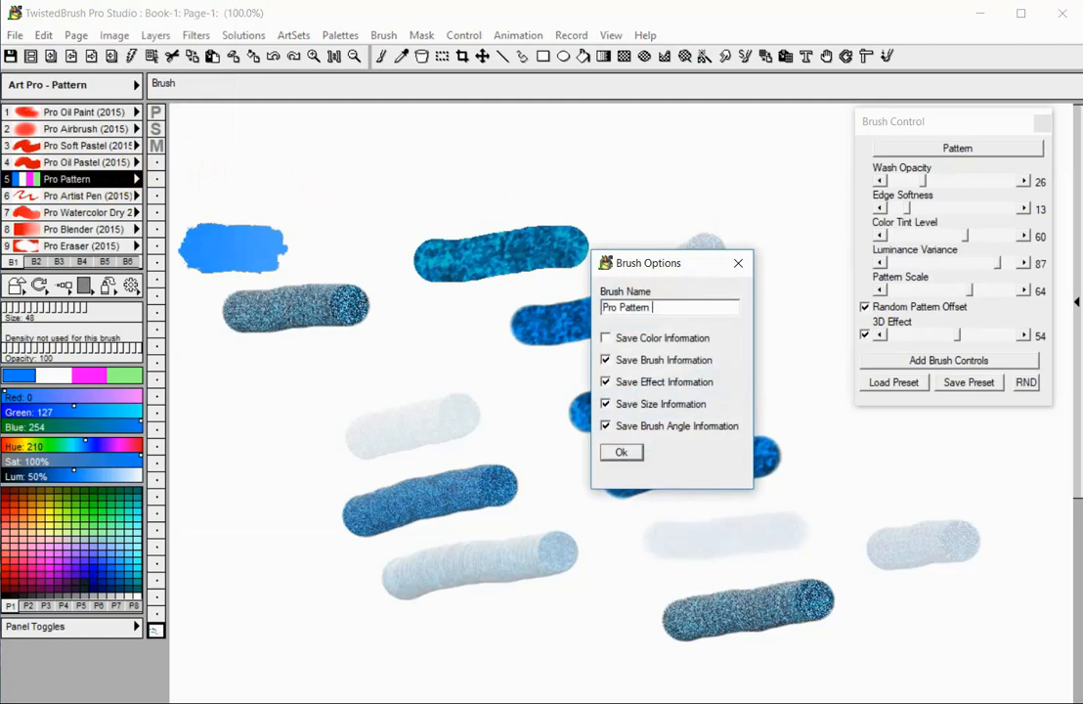
text(4)
click(606, 340)
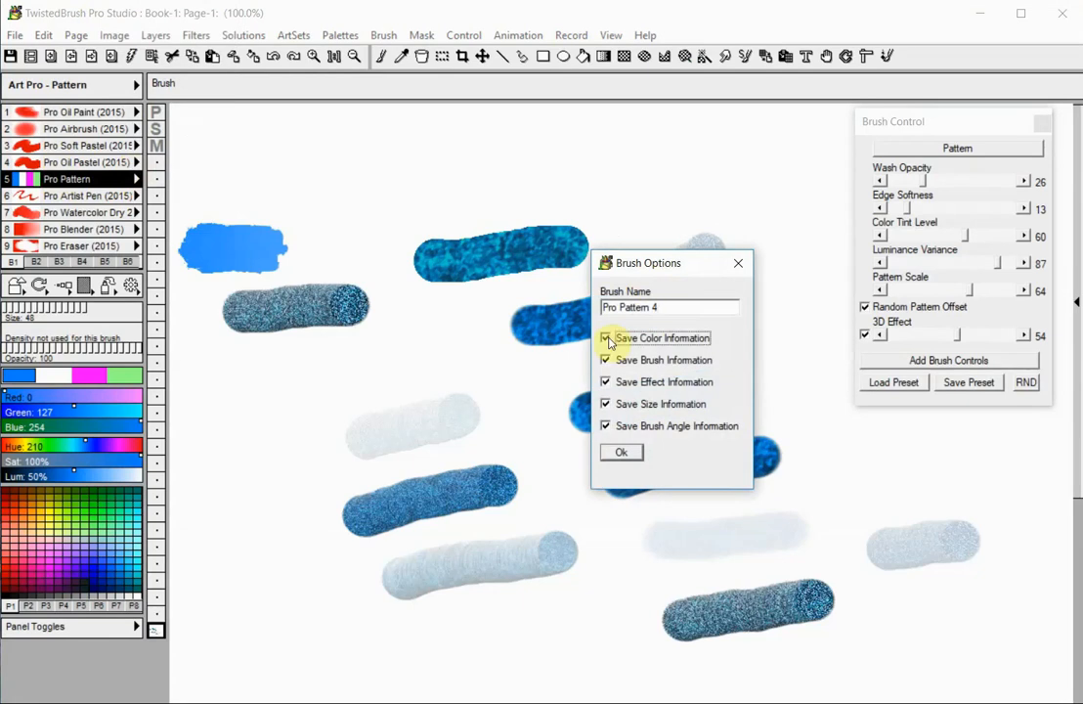
click(607, 339)
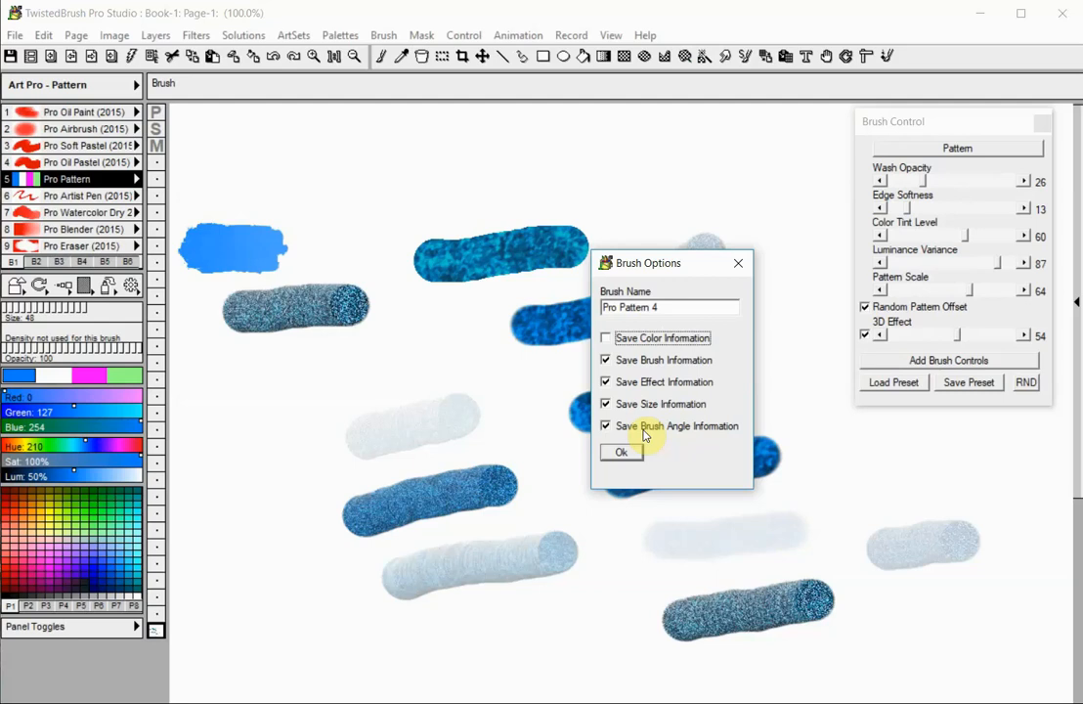
click(622, 451)
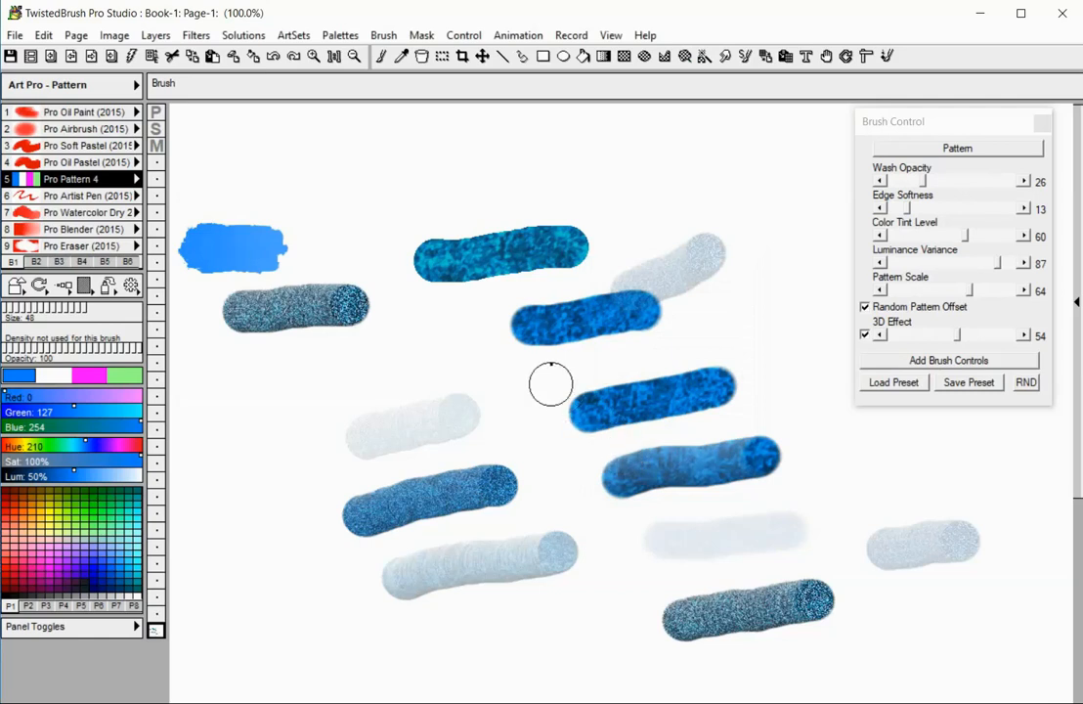
Start editing the Pro Pattern brush in the Art Pro - Pattern ArtSet
click(295, 39)
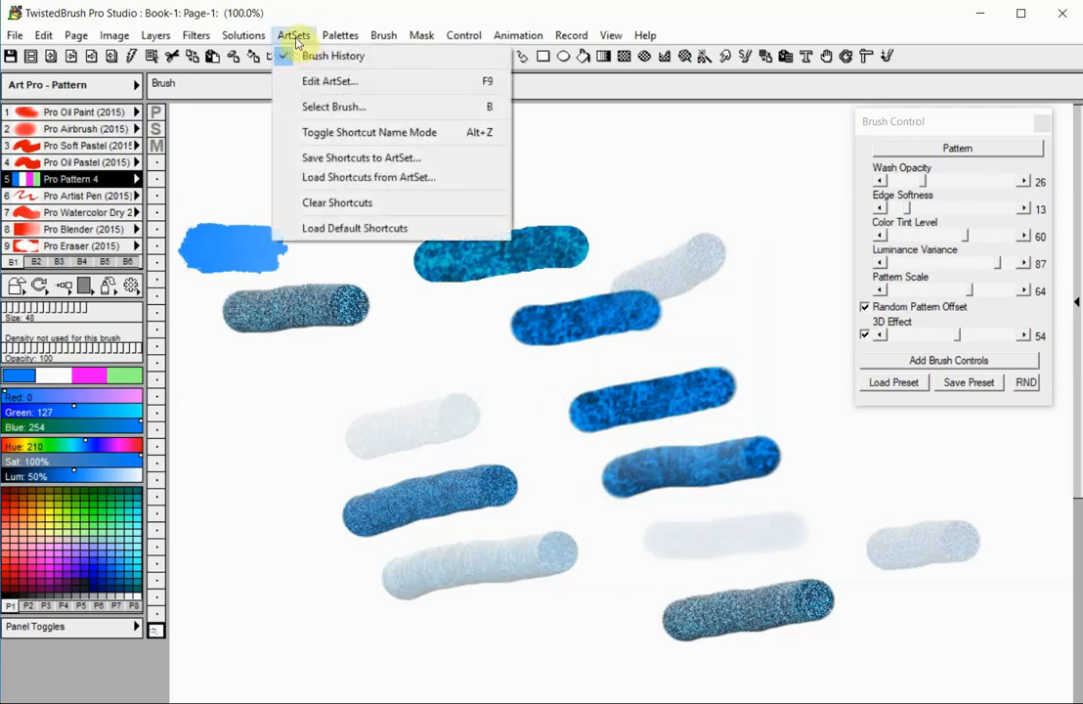
click(300, 81)
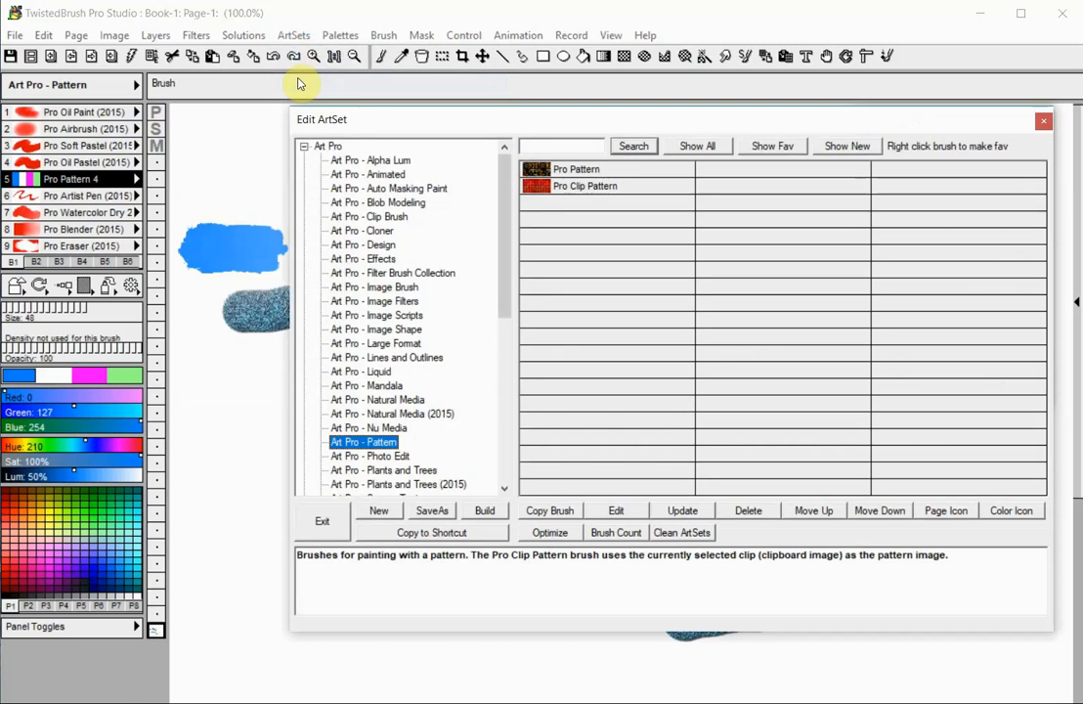
click(577, 170)
click(616, 510)
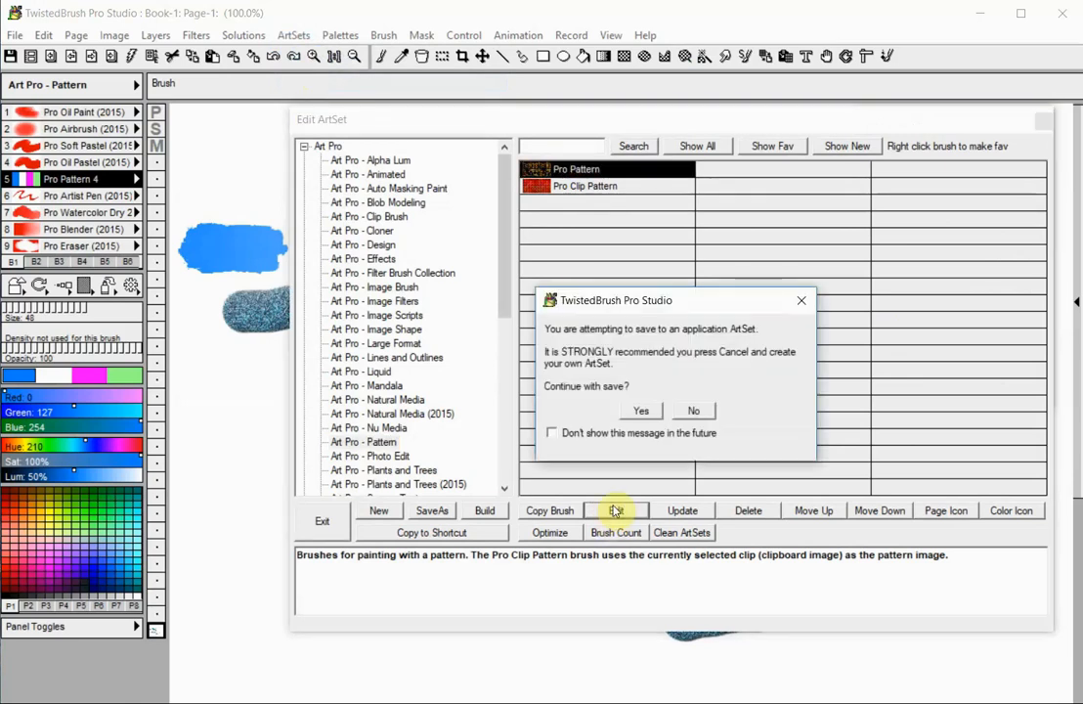